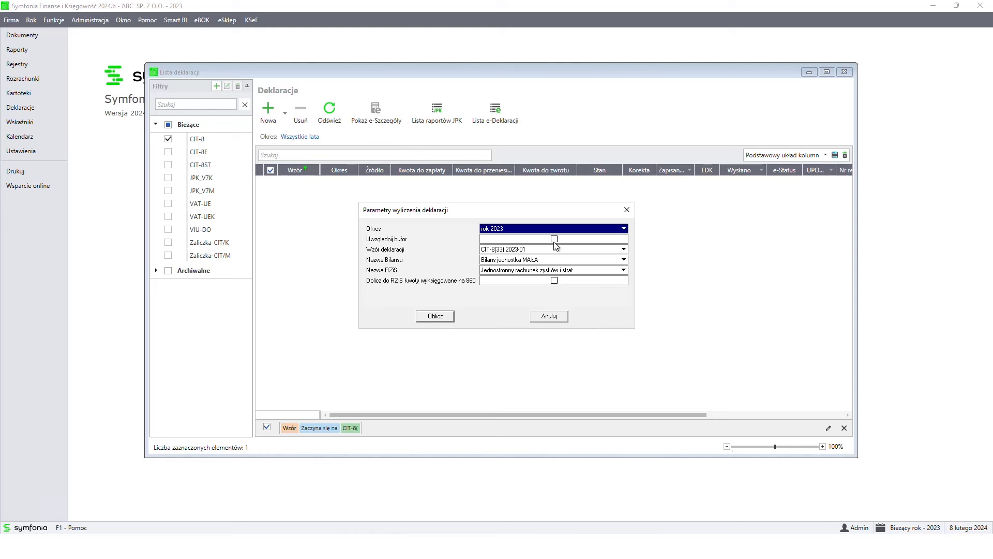
- Calculate the CIT-8(33) declaration for the year 2023 with the buffer included (Uwzględnij bufor)
left_click(554, 240)
left_click(435, 317)
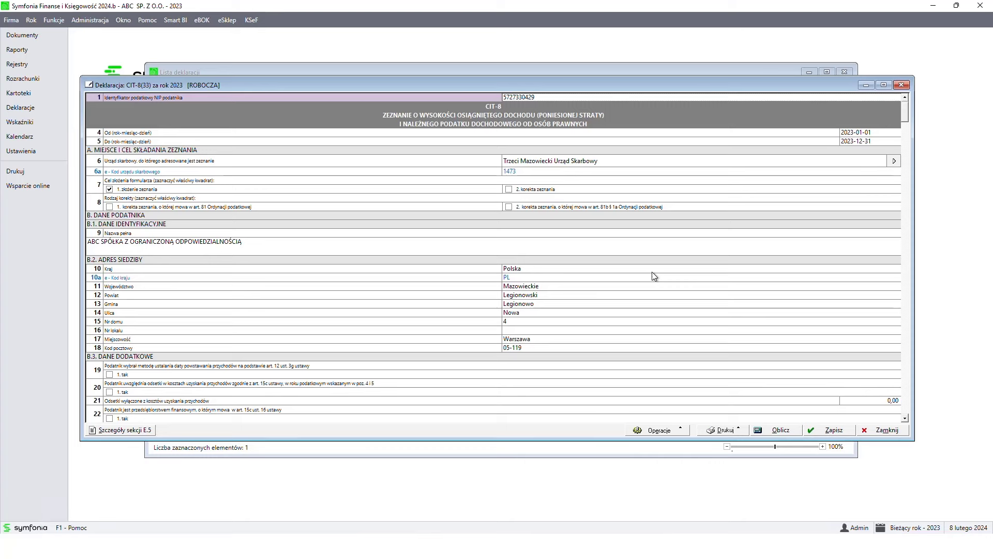
- Examine the declaration's taxpayer details and the additional data in section B.3
left_click(361, 282)
key("Down")
key("Down")
key("Down")
key("Down")
key("Down")
key("Down")
key("Down")
key("Down")
key("Down")
key("Down")
key("Down")
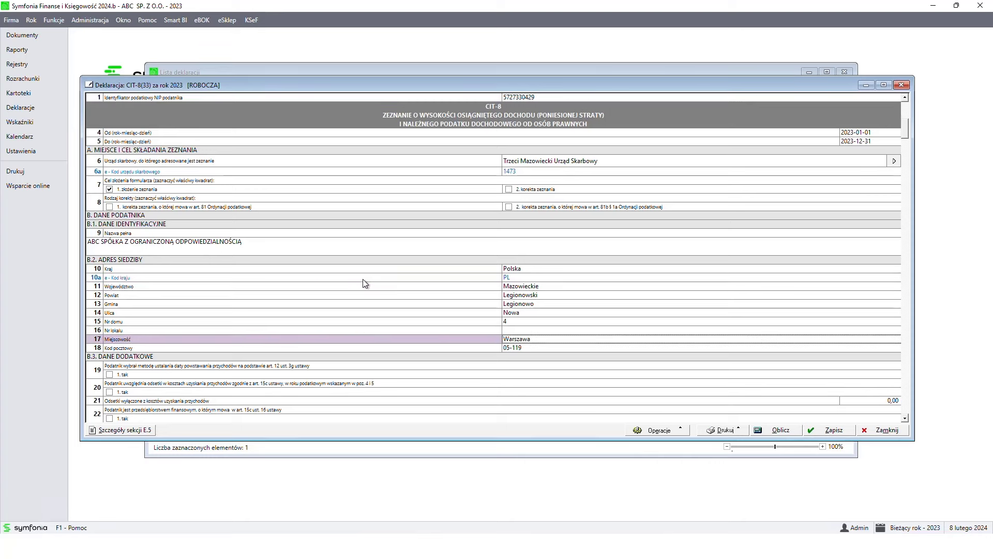
key("Down")
key("Down")
key("Down")
key("Down")
key("Down")
key("Down")
key("Down")
key("Down")
key("Down")
key("Down")
key("Down")
key("Down")
key("Down")
key("Down")
key("Down")
key("Down")
key("Down")
key("Down")
key("Down")
key("Down")
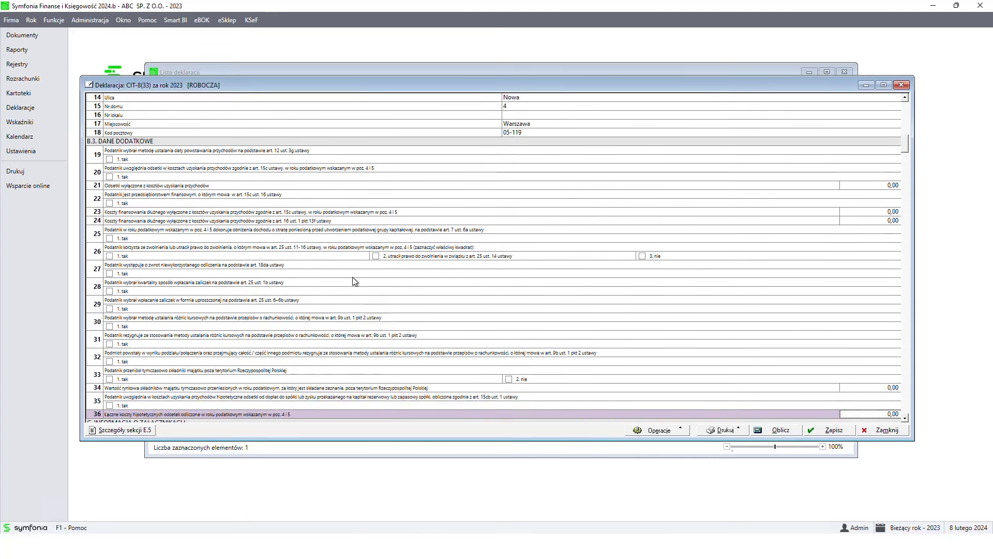
- Examine section C of the declaration, which covers the attachments, positions 37 to 51
key("Down")
key("Down")
key("Down")
key("Down")
key("Down")
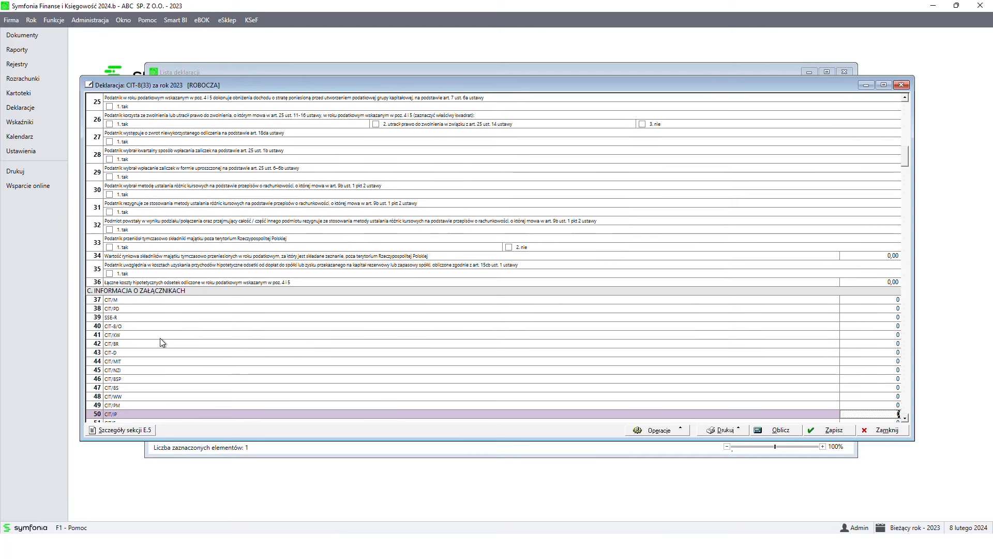
key("Down")
key("Down")
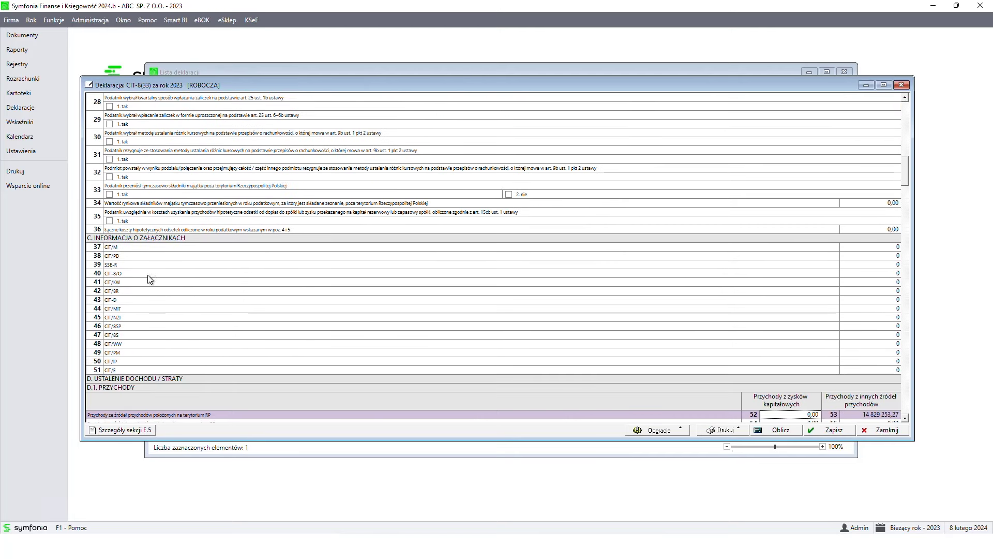
key("Up")
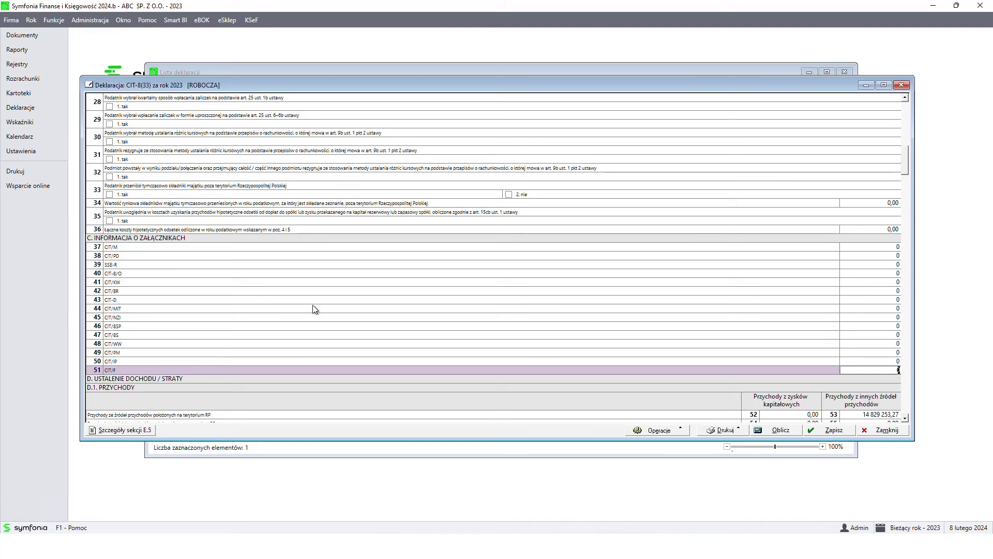
- Examine section D of the declaration, covering revenues, tax-deductible costs and income or loss
key("Down")
key("Down")
key("Down")
key("Down")
key("Down")
key("Down")
key("Down")
key("Down")
key("Down")
key("Down")
key("Down")
key("Down")
key("Down")
key("Down")
key("Down")
key("Down")
key("Down")
key("Down")
key("Down")
key("Down")
key("Down")
key("Down")
key("Down")
key("Down")
key("Down")
key("Down")
key("Down")
key("Down")
key("Down")
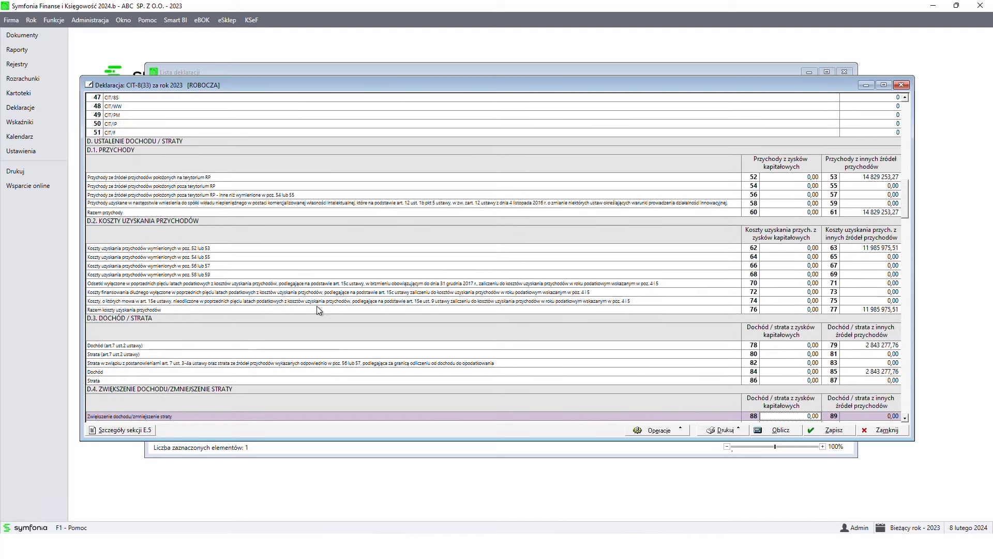
- Examine section E of the declaration, covering deductions, the tax base and the E.5 adjustments for receivables and liabilities
key("Down")
key("Down")
key("Down")
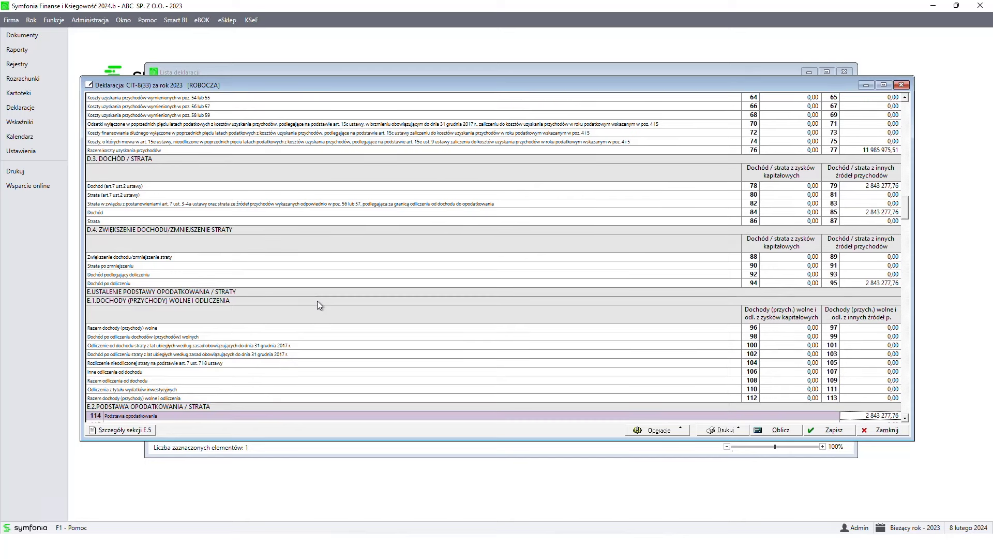
key("Down")
key("Down")
key("Down")
key("Down")
key("Down")
key("Down")
key("Down")
key("Down")
key("Down")
key("Down")
key("Down")
key("Down")
key("Down")
key("Down")
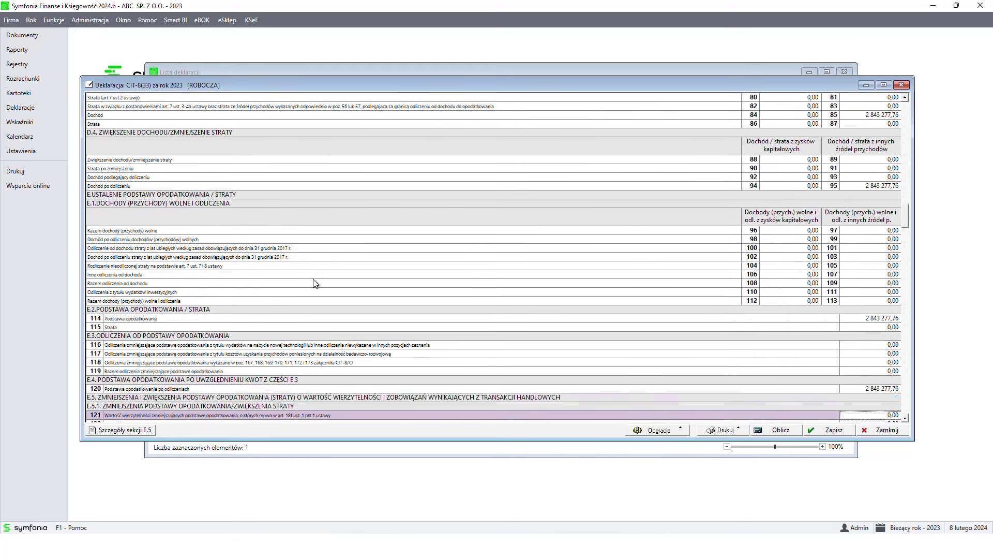
key("Down")
key("Down")
key("Down")
key("Down")
key("Down")
key("Down")
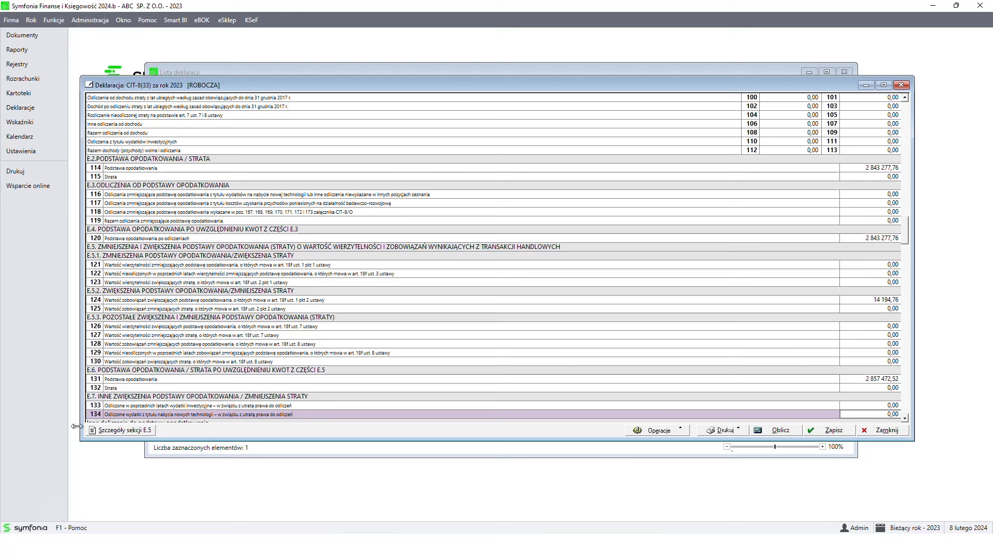
- Open the E.5 section details, review subsections E.5.1, E.5.2 and both E.5.3 lists, and close them
left_click(145, 431)
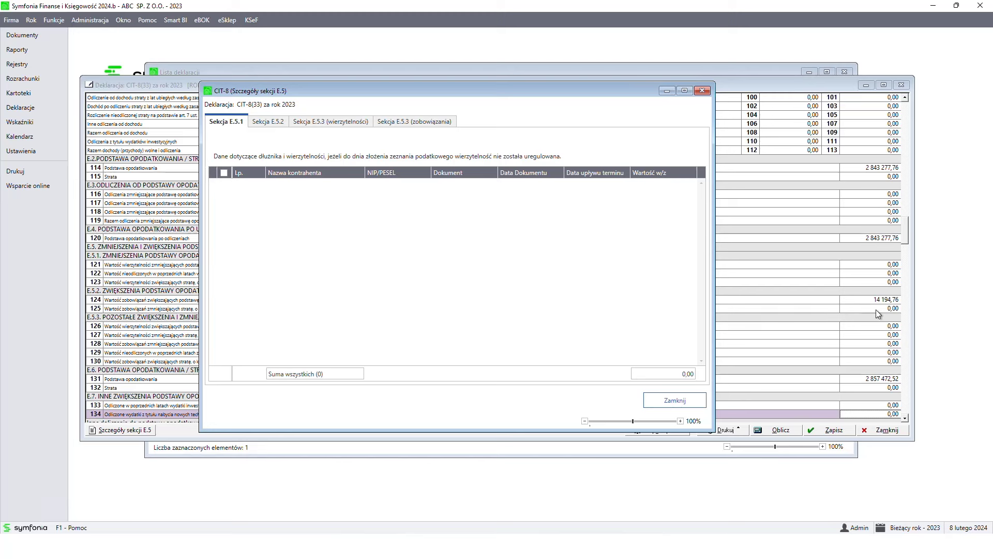
left_click(270, 123)
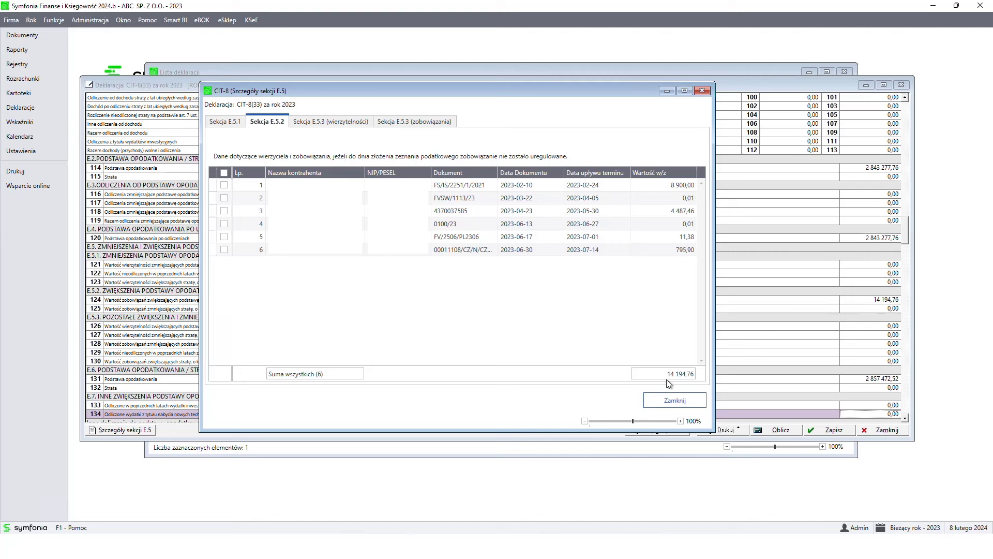
left_click(329, 123)
left_click(403, 125)
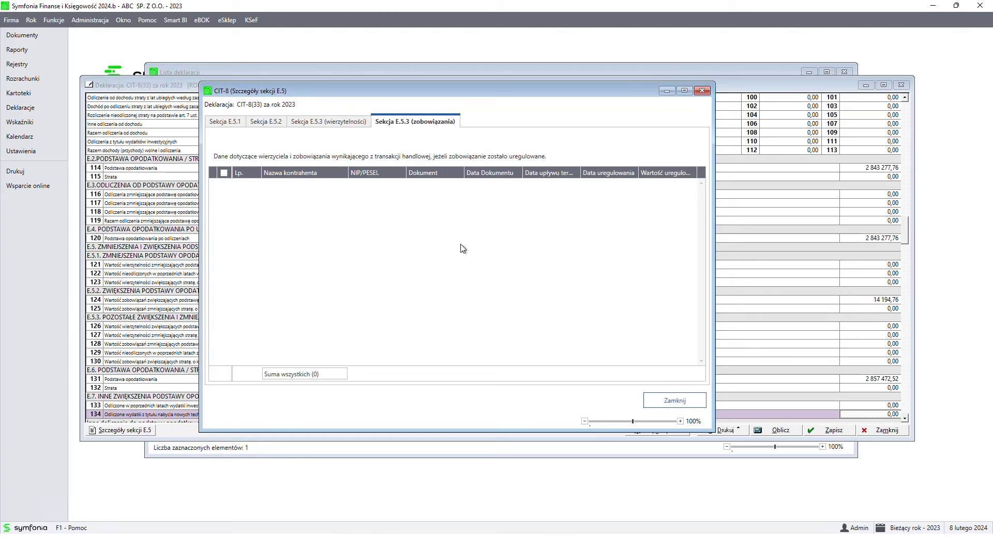
left_click(676, 402)
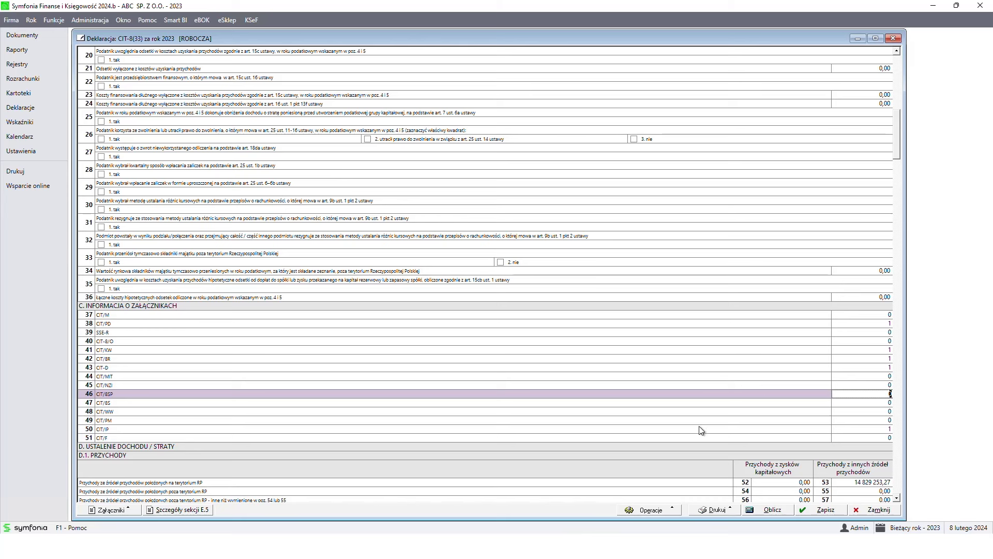
- Open the CIT/IP attachment, review its positions through section G on permits or support decisions, and close it
left_click(128, 513)
left_click(113, 500)
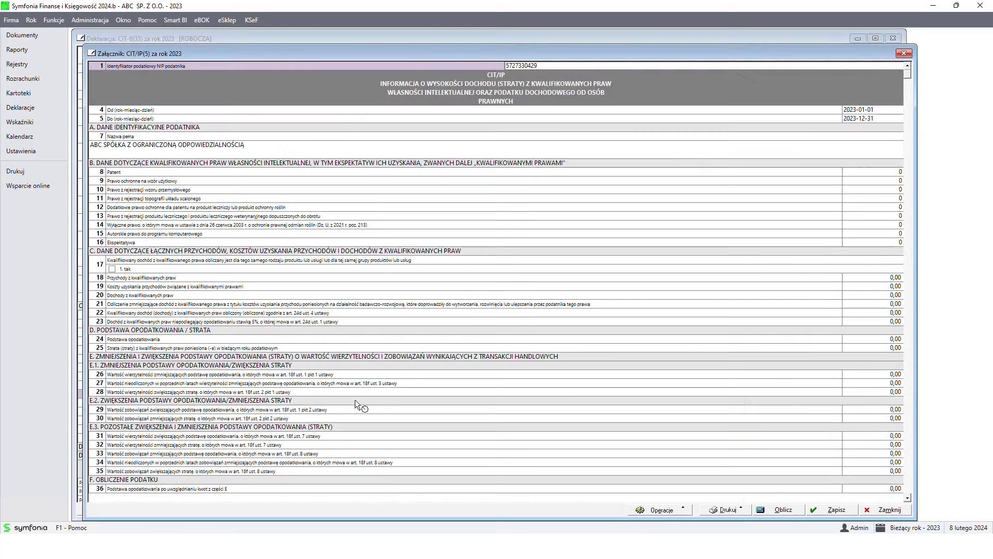
left_click(445, 393)
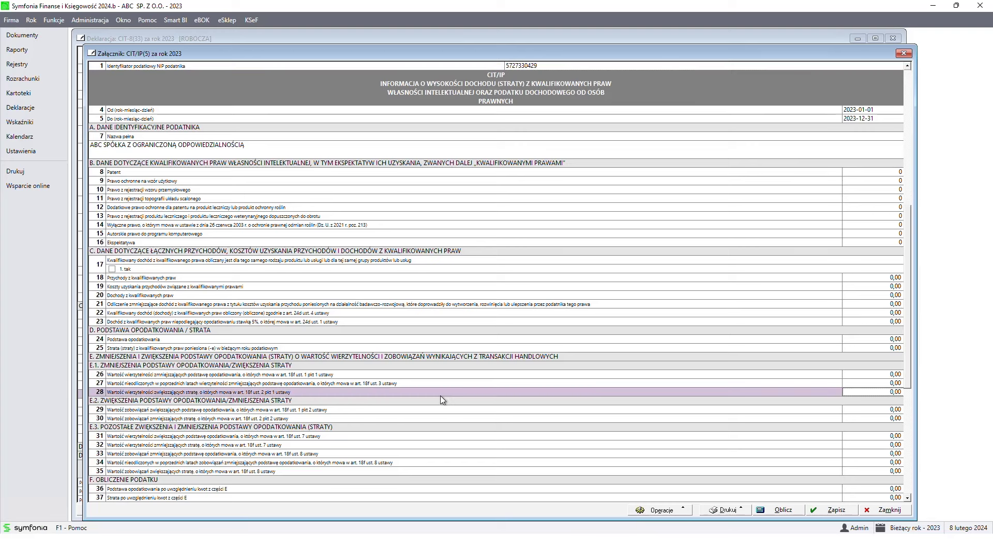
key("Tab")
key("Tab")
key("Tab")
key("Tab")
key("Tab")
key("Tab")
key("Tab")
key("Tab")
key("Tab")
key("Tab")
key("Tab")
key("Tab")
key("Tab")
key("Tab")
key("Tab")
key("Tab")
key("Tab")
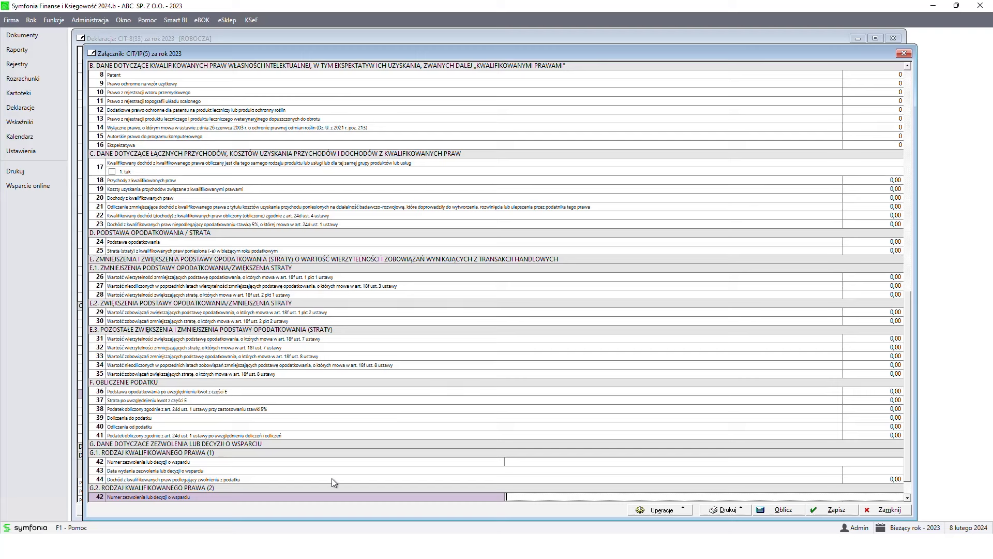
left_click(729, 480)
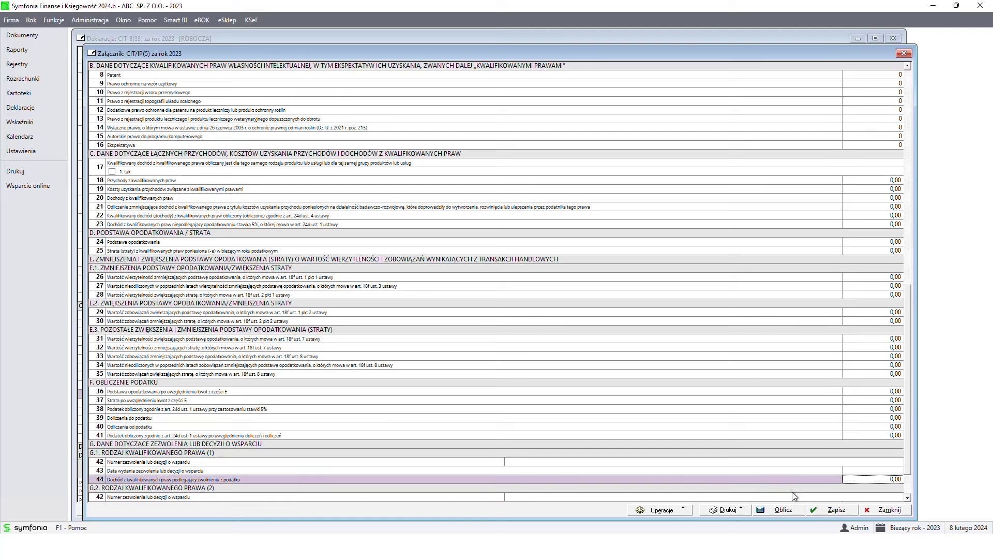
left_click(886, 512)
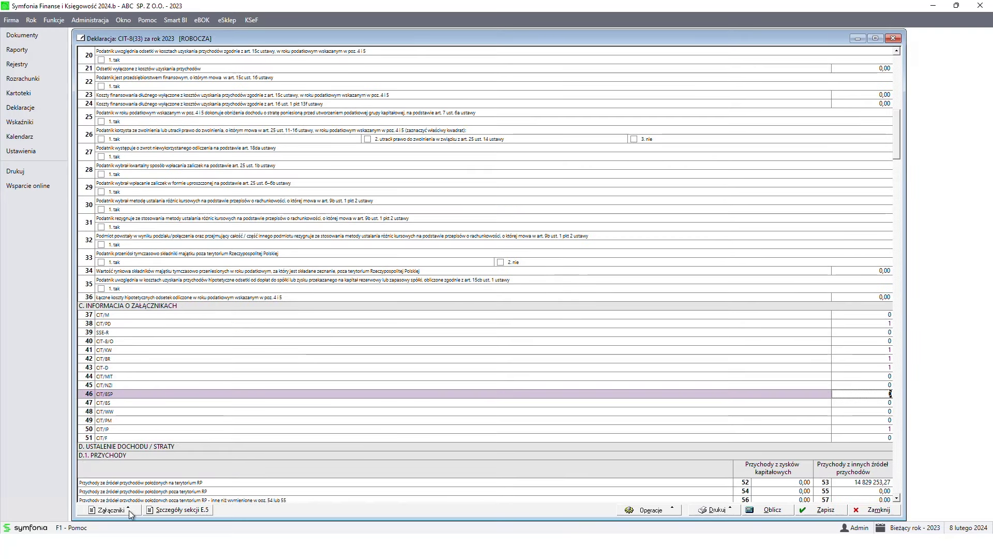
- Open the CIT/BR attachment, check the dates and costs in positions 39 to 41, and close it
left_click(129, 510)
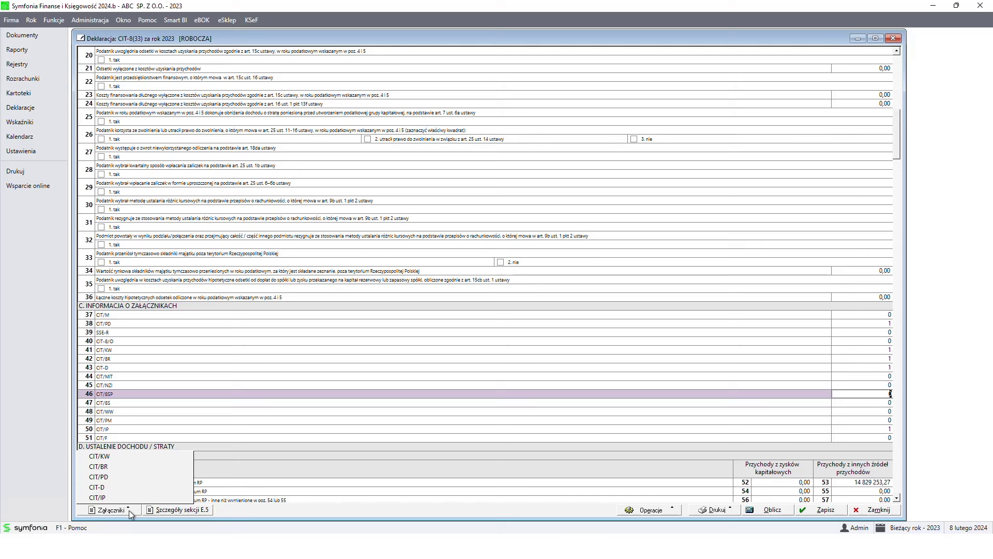
left_click(124, 469)
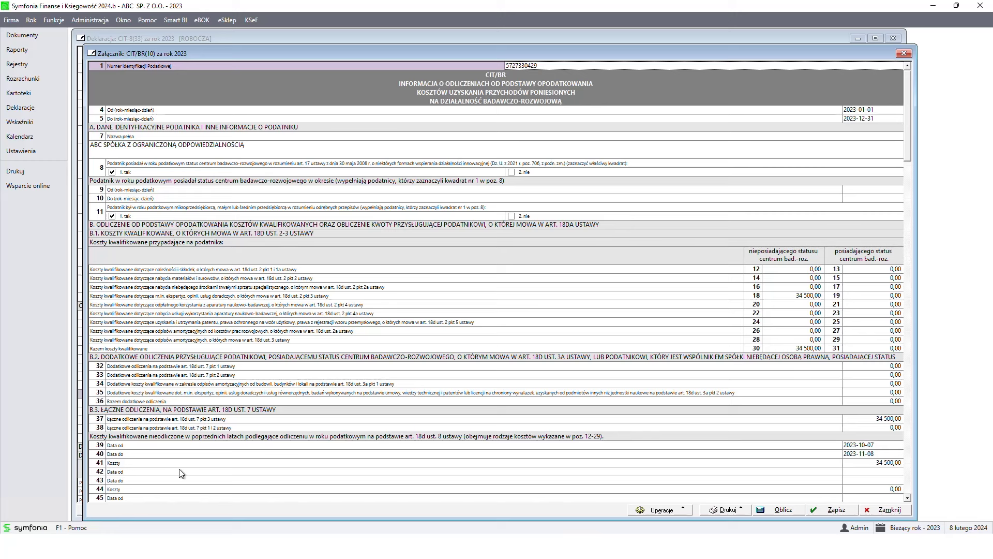
left_click(857, 447)
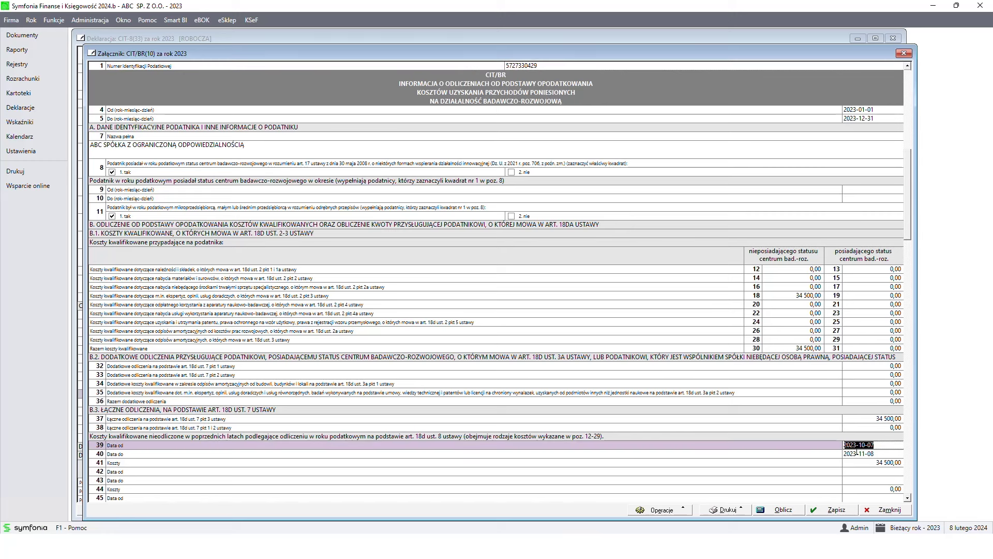
left_click(857, 453)
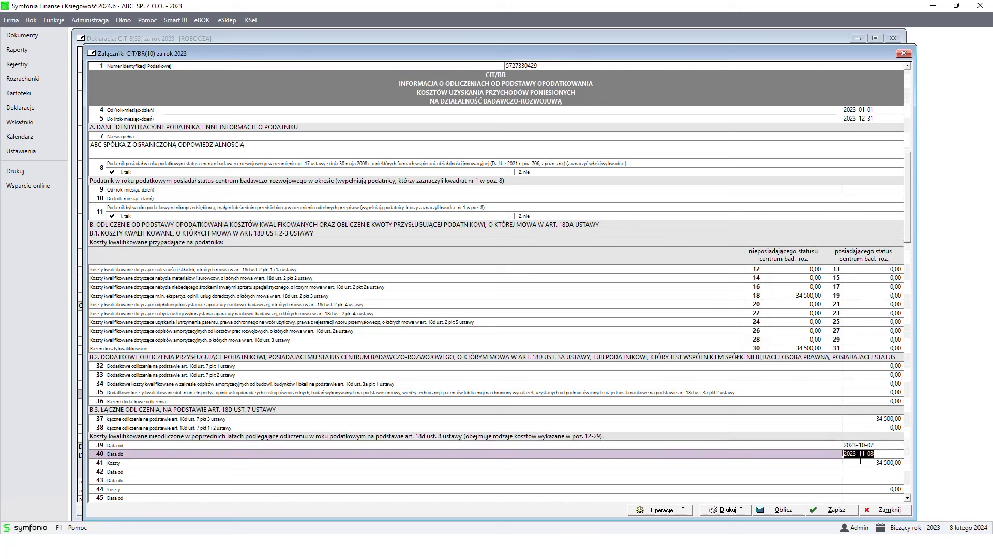
left_click(866, 464)
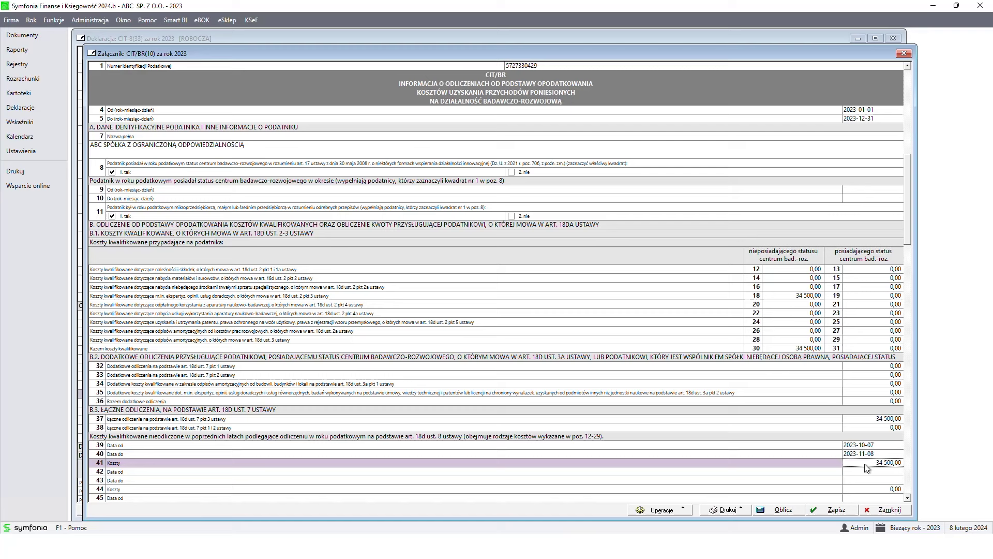
left_click(891, 510)
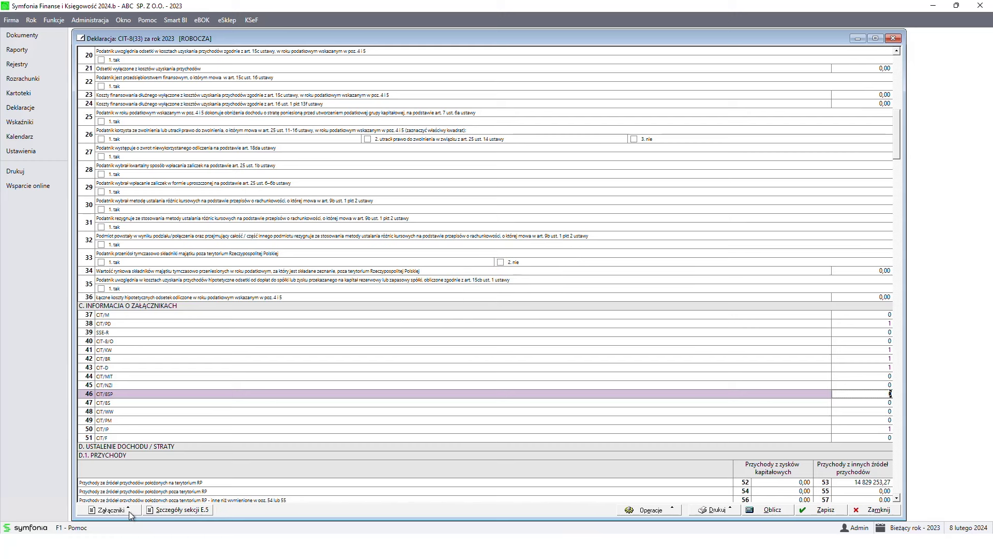
- Open the CIT/KW attachment, review its taxpayer and additional data, and close it
left_click(129, 511)
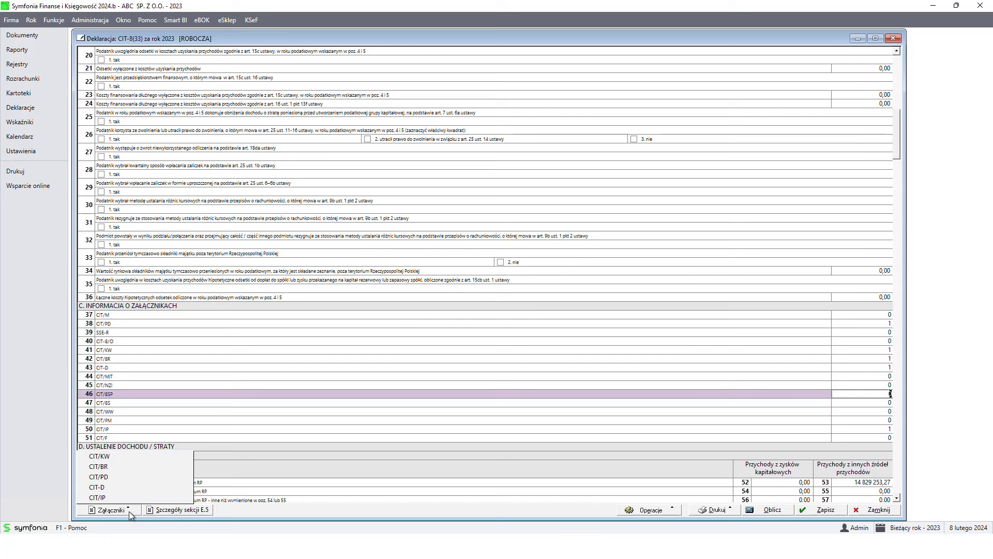
left_click(132, 457)
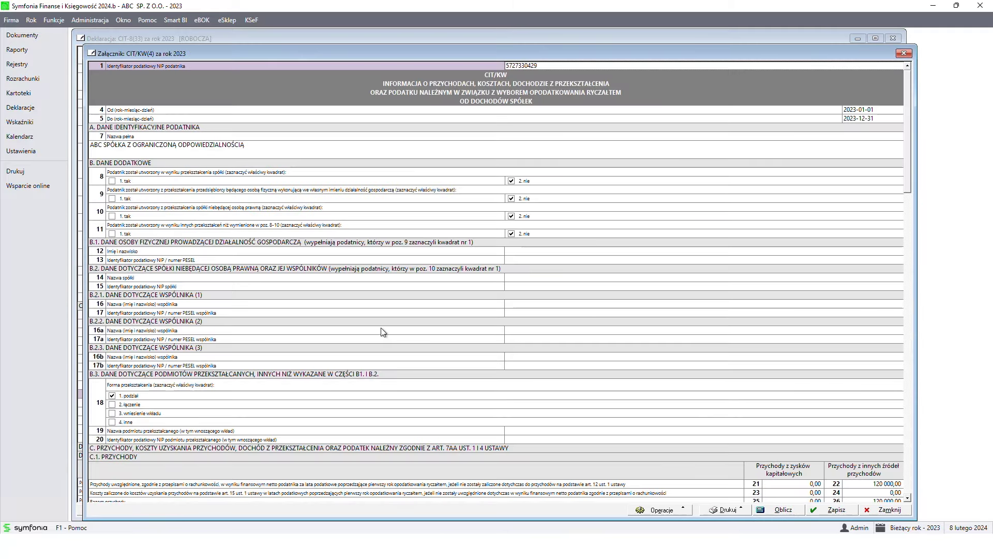
left_click(245, 155)
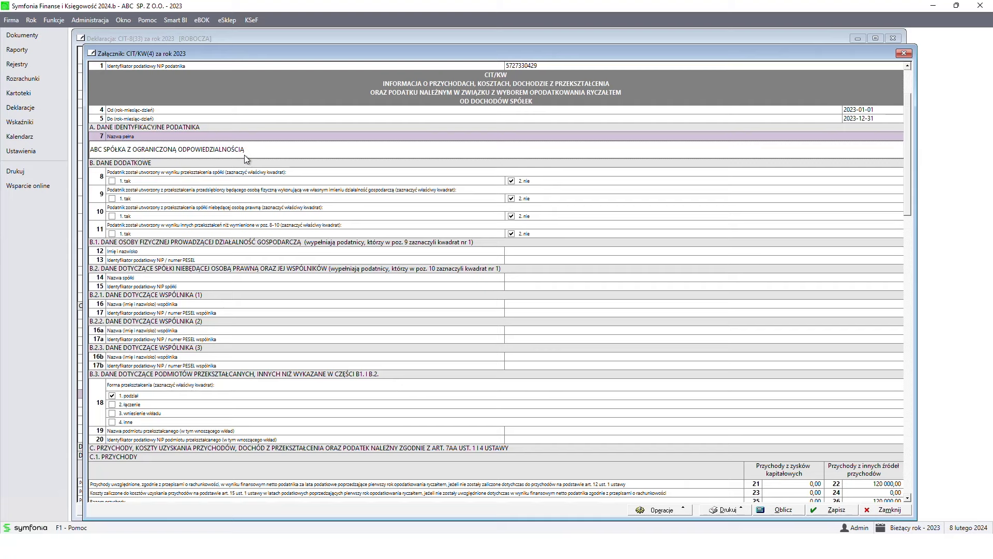
key("Escape")
- Open the CIT-D attachment and review the received donations total in position 21 and the donor data in section C
left_click(129, 513)
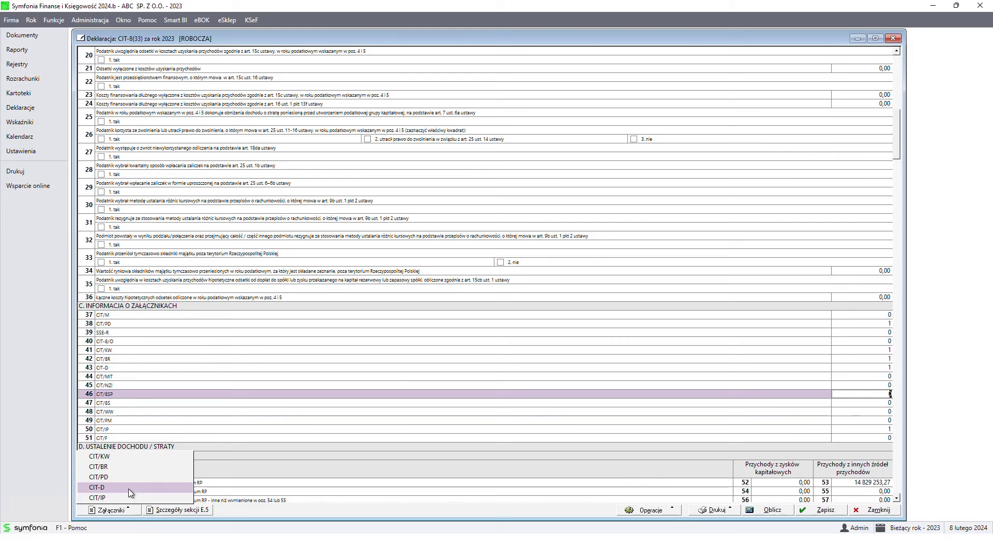
left_click(128, 488)
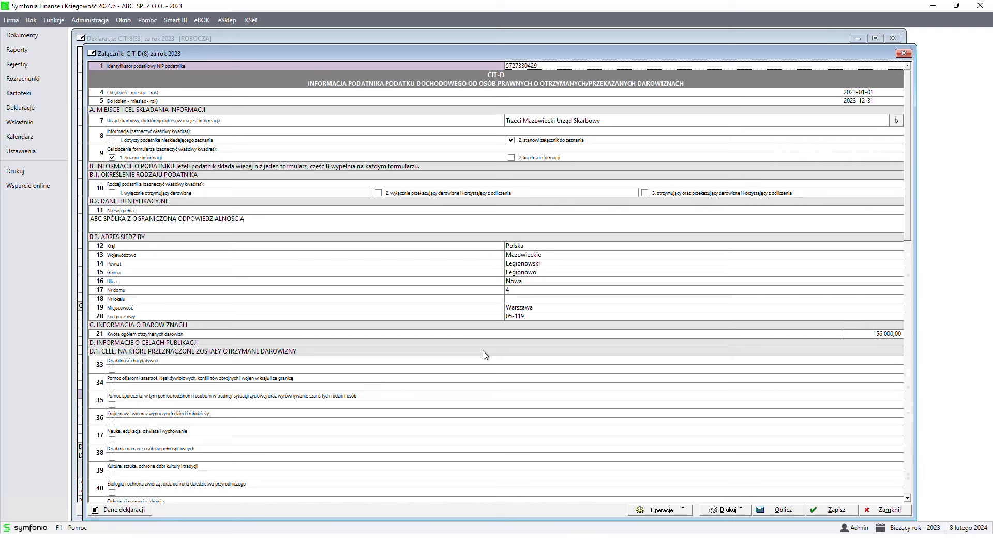
left_click(268, 335)
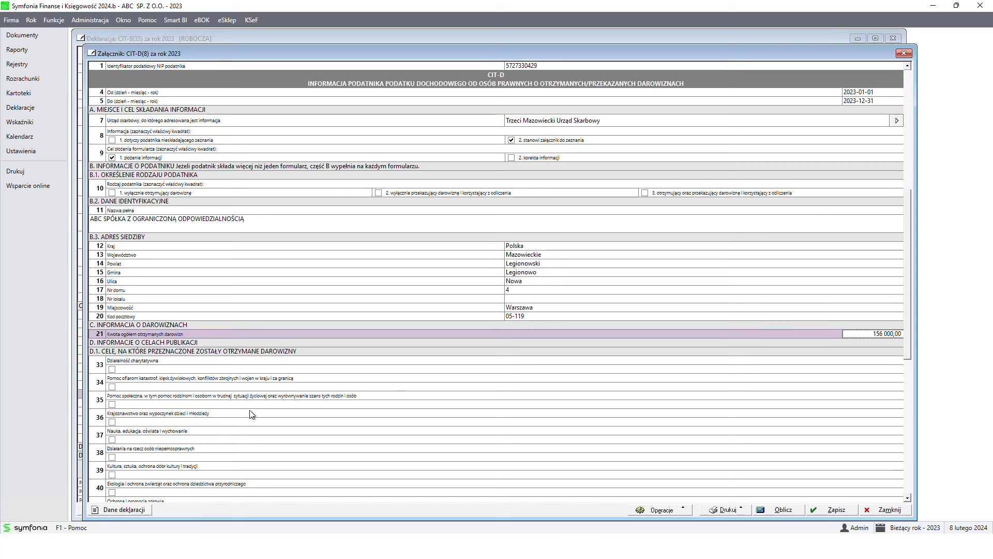
left_click(125, 510)
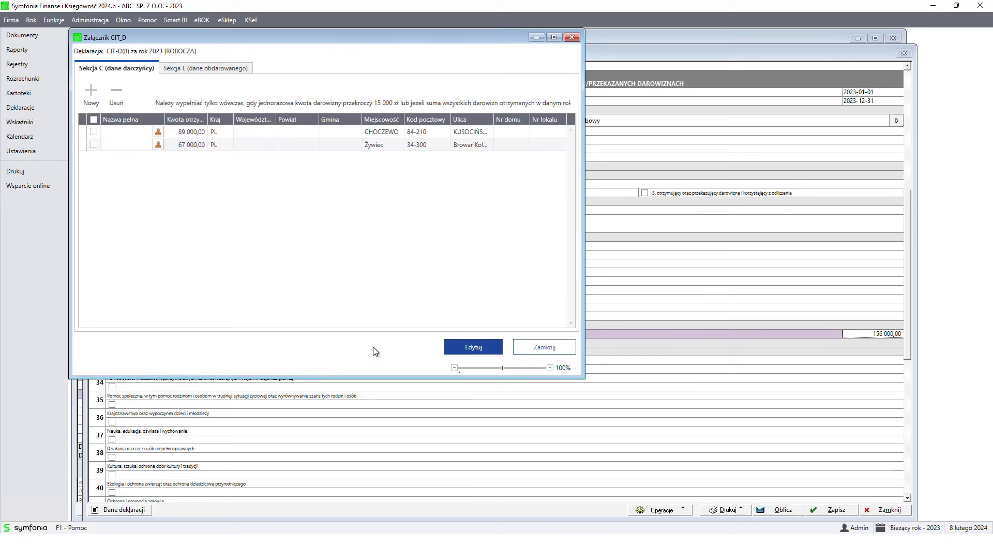
left_click(538, 352)
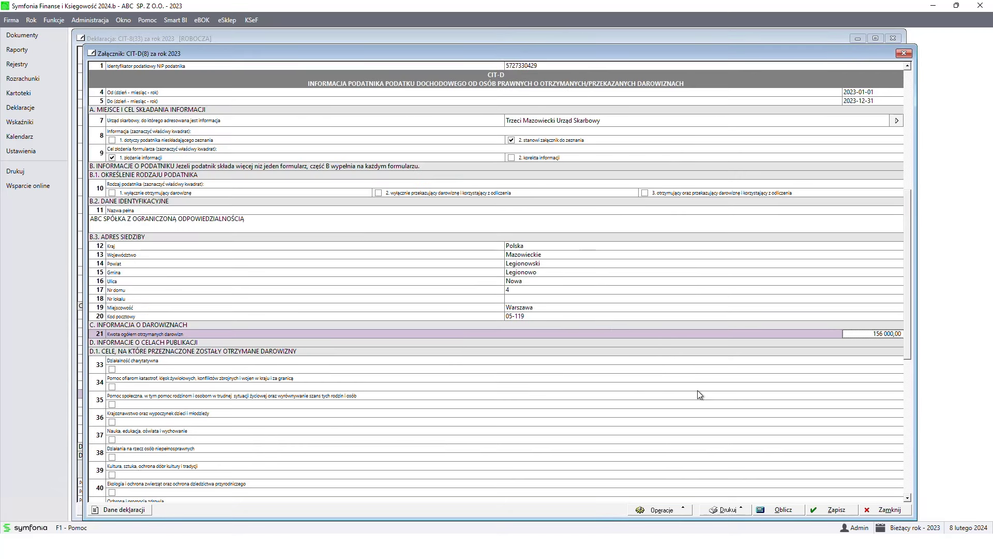
left_click(126, 510)
- Open the CIT/PD attachment and review the related entities in its section D declaration data
left_click(130, 512)
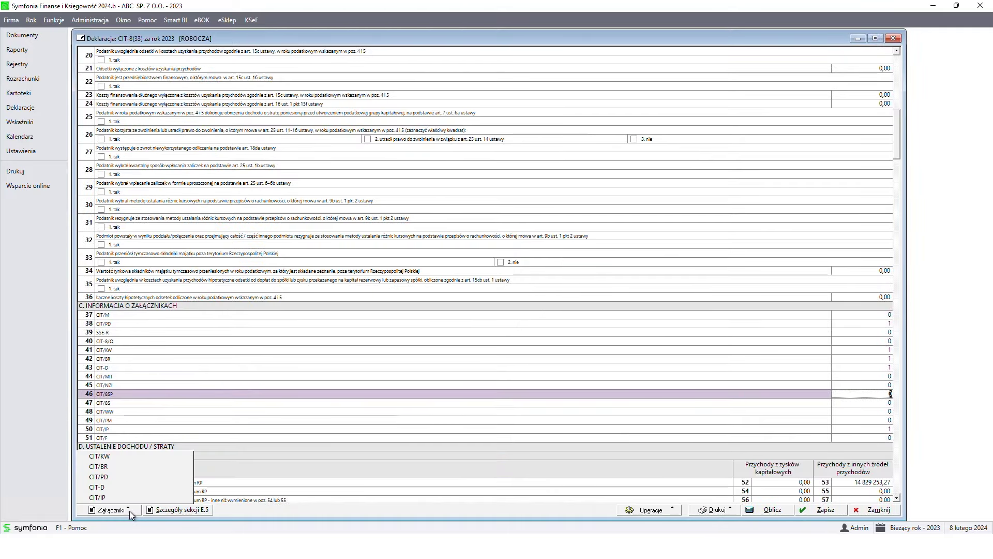
left_click(131, 478)
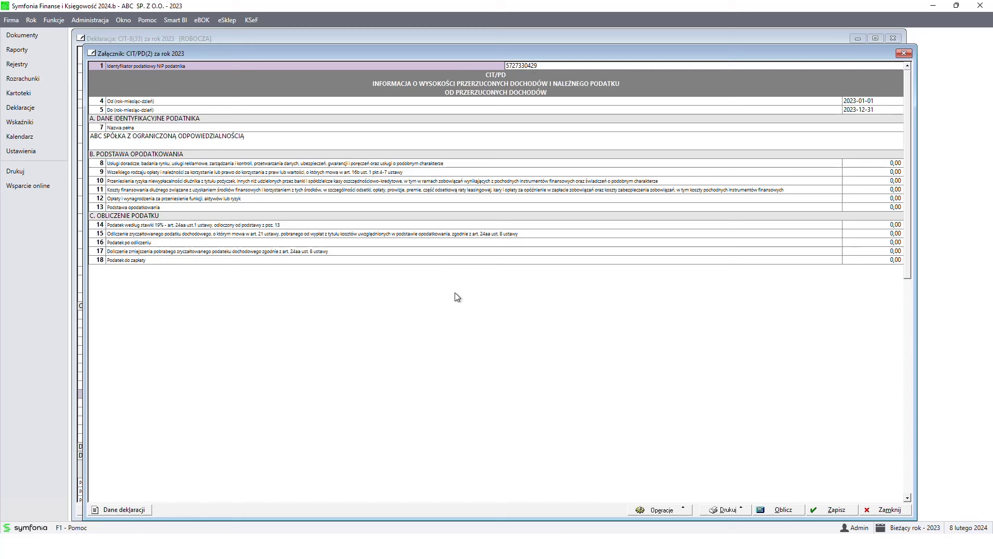
left_click(134, 510)
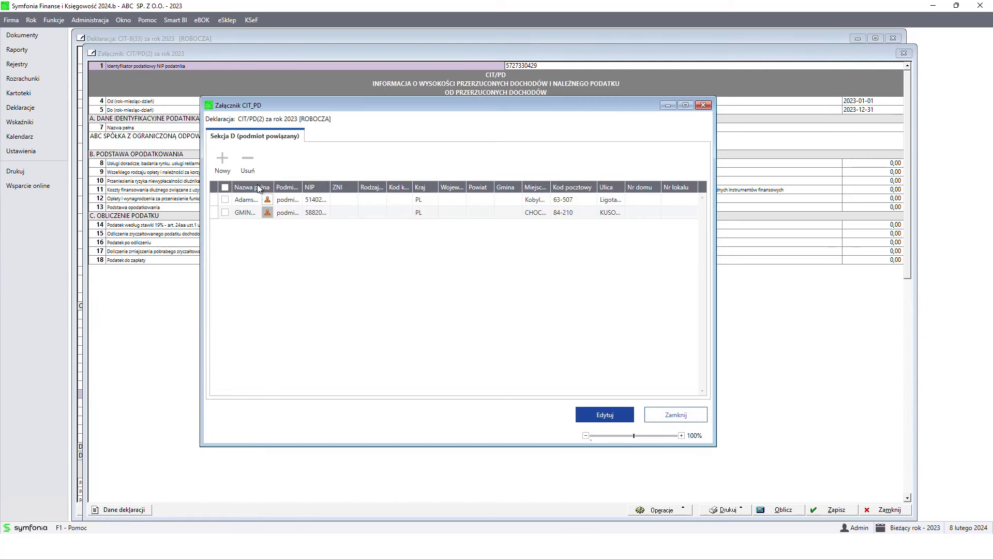
left_click(675, 420)
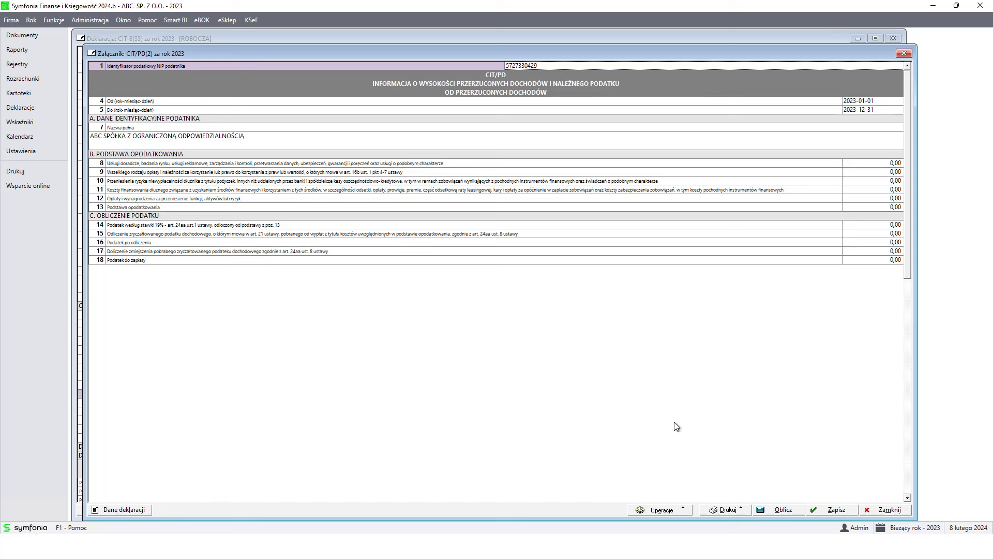
- Generate the PDF printout of the CIT/PD attachment and view its related-entity data
left_click(730, 510)
left_click(728, 490)
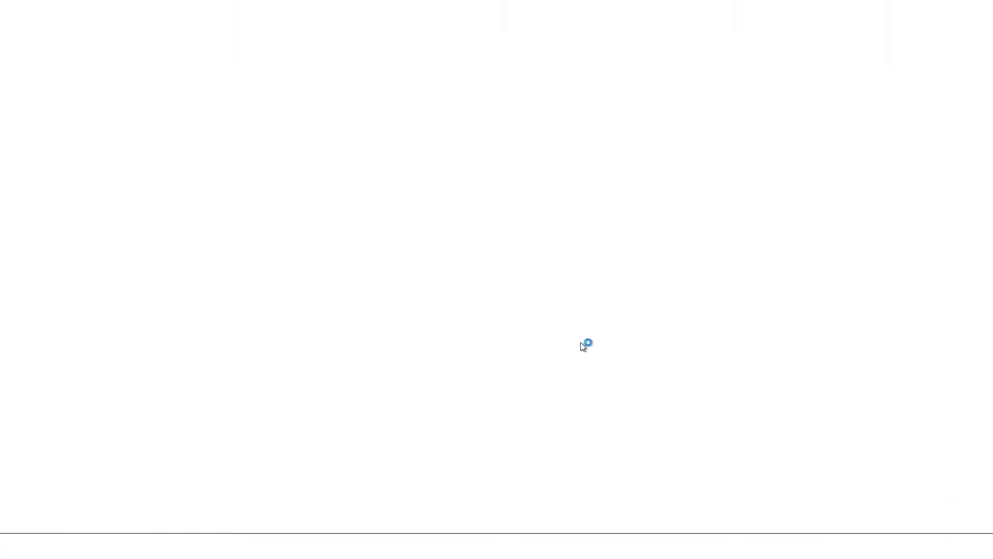
scroll(581, 337, "up", 5)
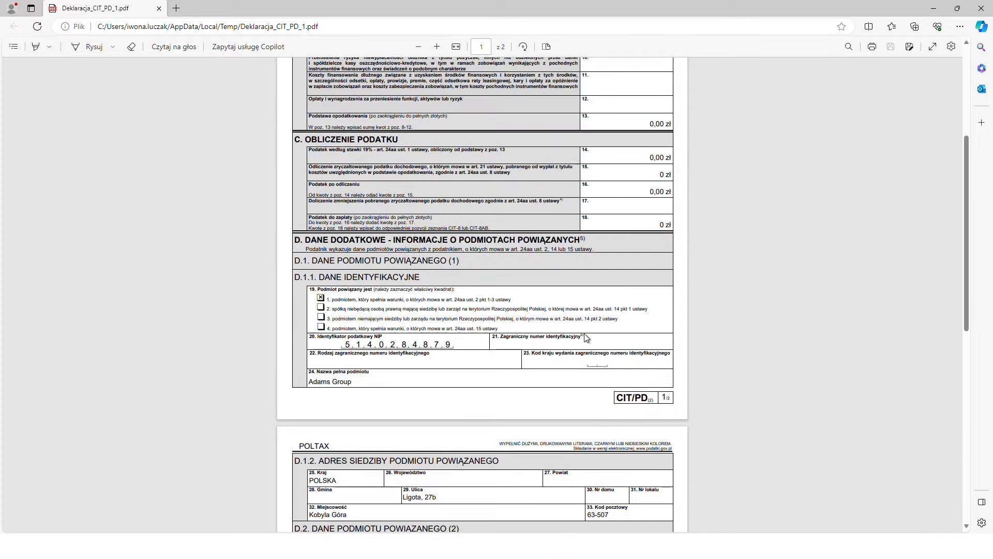